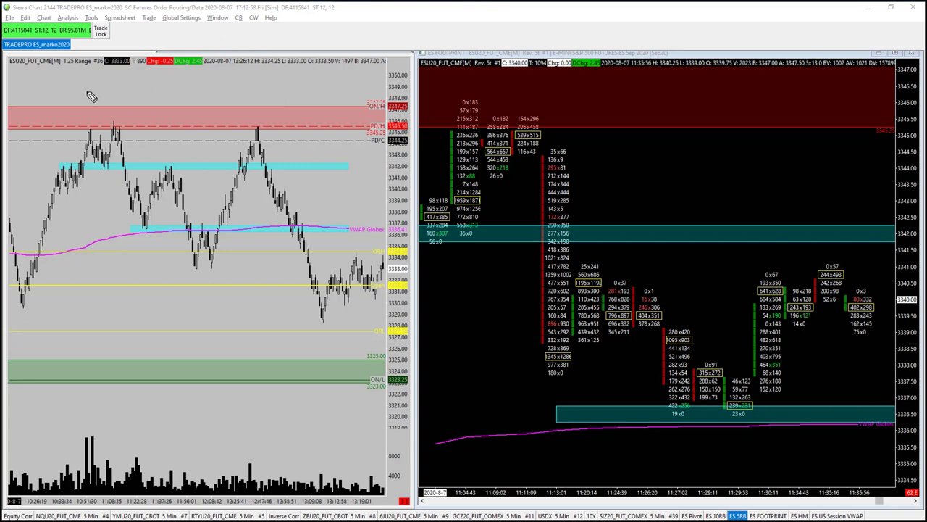
Underline the symbol and bar-type labels in the headers of both ES charts, and clear the pen marks.
left_click_drag(11, 67, 36, 70)
left_click_drag(418, 73, 471, 75)
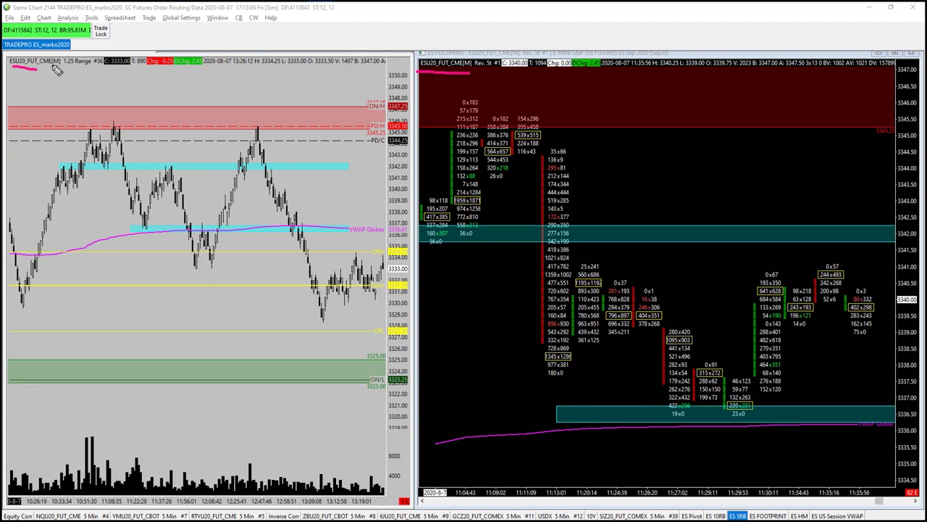
left_click_drag(52, 65, 92, 65)
key("e")
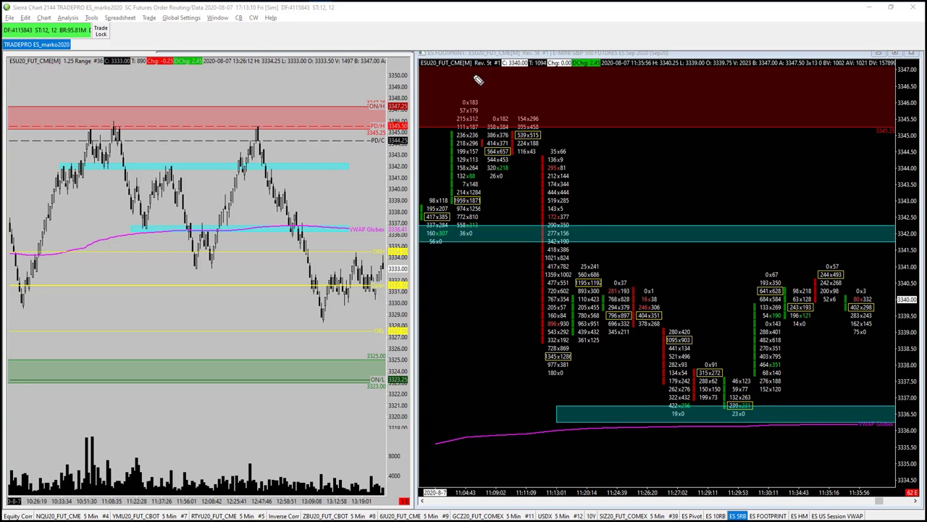
left_click_drag(472, 71, 496, 72)
key("e")
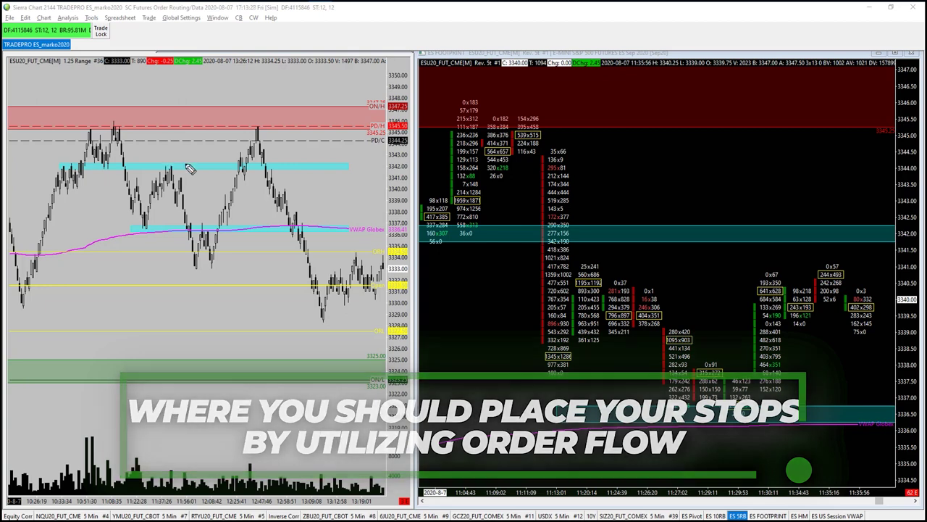
Mark the lower high at the upper cyan zone, trace the decline and the rebound on the range chart, and clear the marks.
left_click_drag(176, 150, 176, 161)
left_click_drag(170, 155, 182, 155)
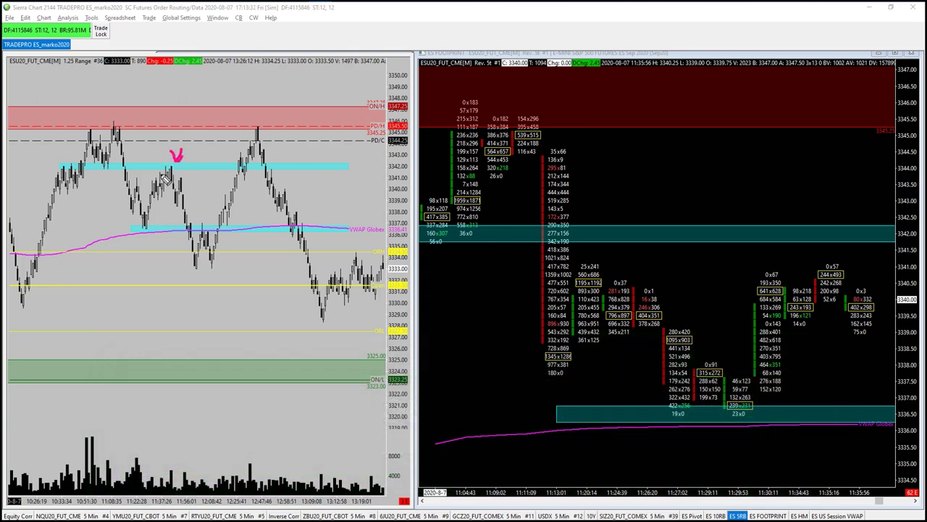
mouse_move(85, 131)
left_mouse_down()
mouse_move(94, 144)
mouse_move(117, 132)
mouse_move(129, 175)
mouse_move(171, 169)
mouse_move(187, 221)
left_mouse_up()
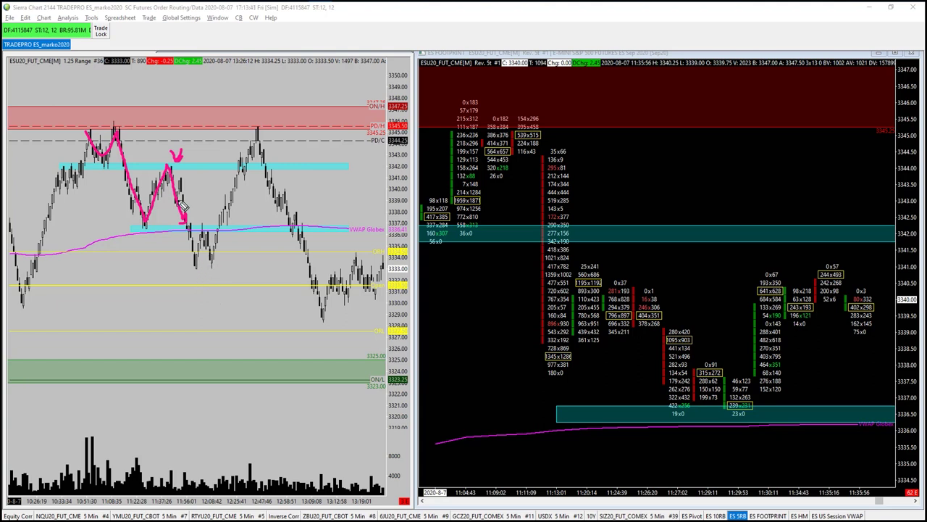
key("e")
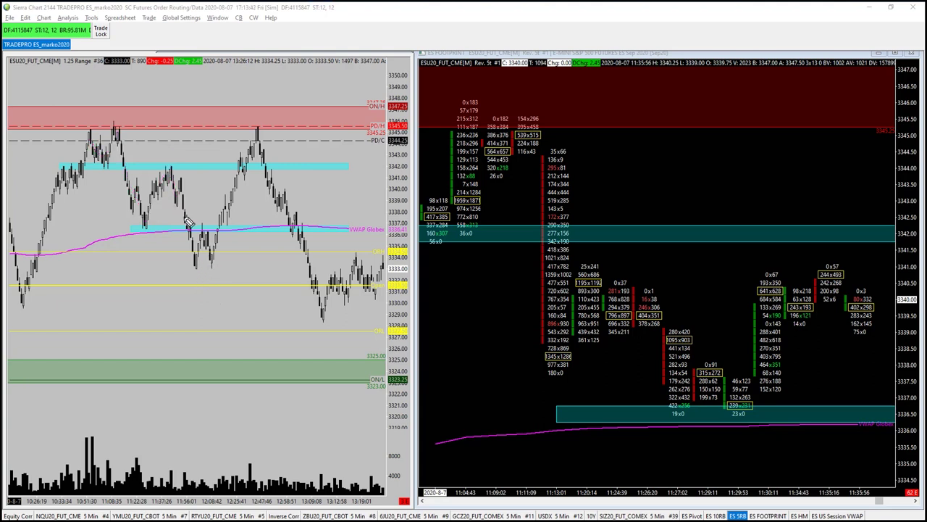
mouse_move(184, 215)
left_mouse_down()
mouse_move(192, 263)
mouse_move(226, 210)
mouse_move(233, 229)
mouse_move(236, 176)
mouse_move(253, 189)
left_mouse_up()
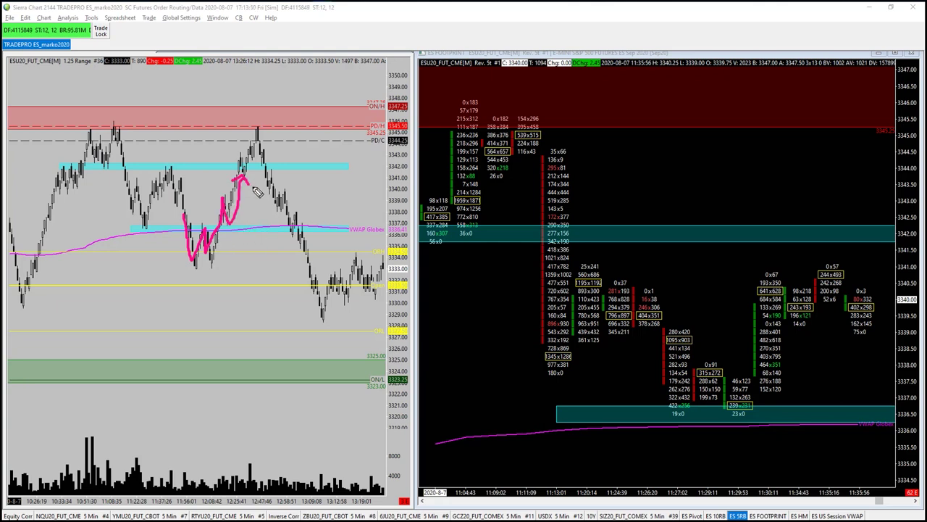
key("ctrl+z")
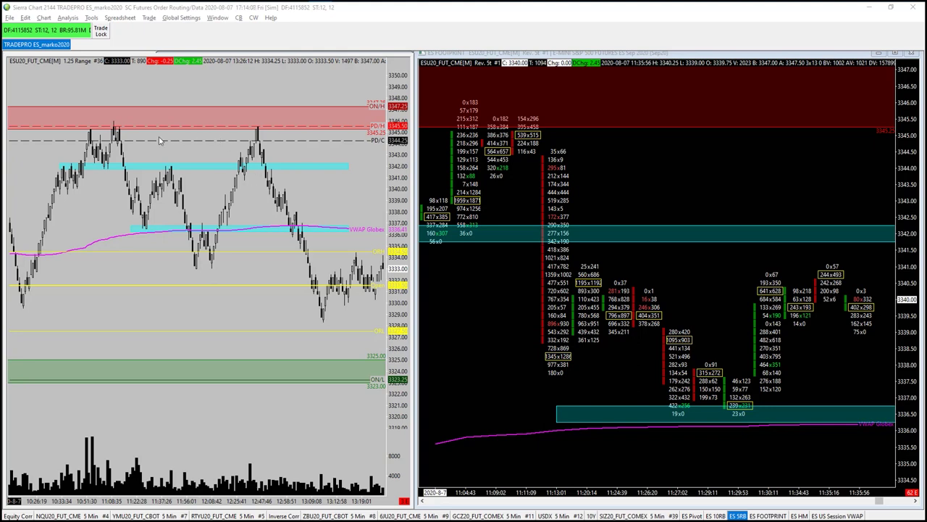
Activate the ES FOOTPRINT chart and maximize it.
left_click(637, 198)
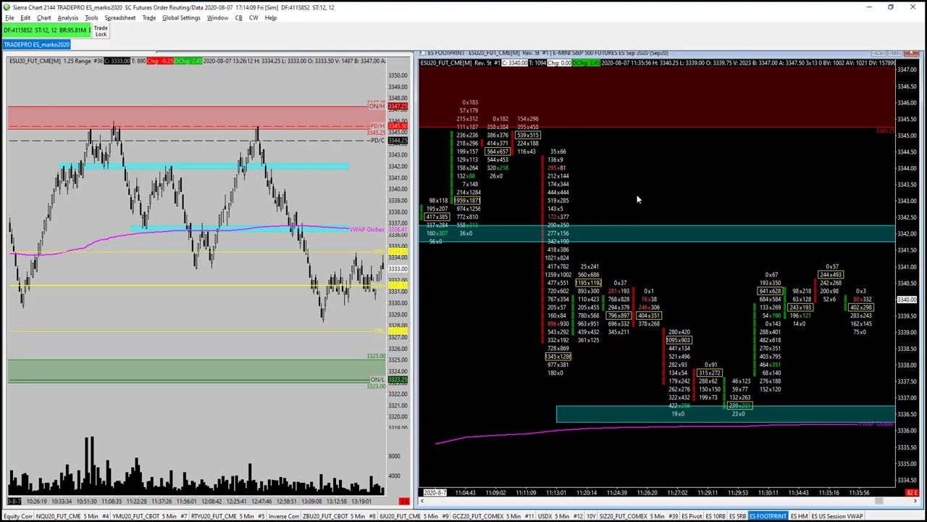
left_click(897, 54)
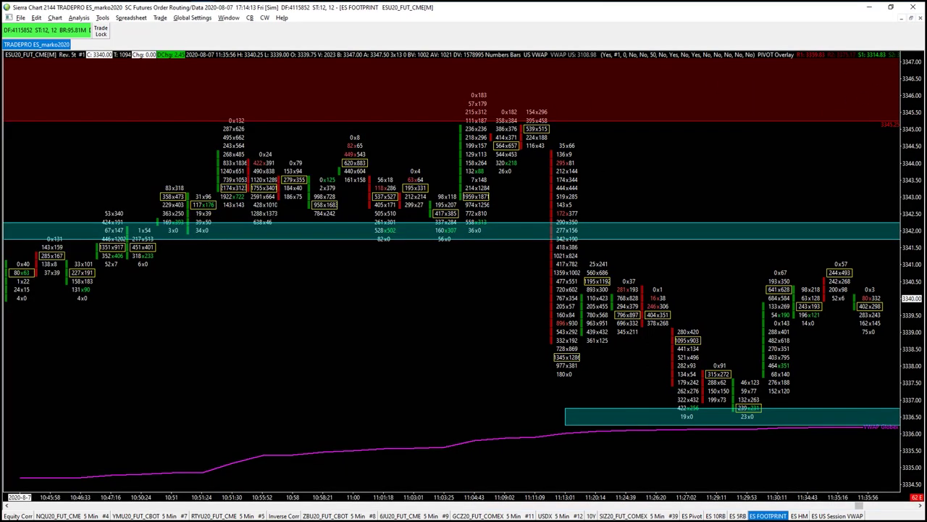
Trace the footprint swings down from the red zone, mark a level near 3342.75 and a rebound arrow, and clear the drawings.
mouse_move(208, 193)
left_mouse_down()
mouse_move(237, 113)
mouse_move(301, 171)
mouse_move(342, 174)
mouse_move(383, 213)
mouse_move(442, 223)
mouse_move(469, 142)
mouse_move(545, 131)
mouse_move(548, 247)
mouse_move(569, 346)
left_mouse_up()
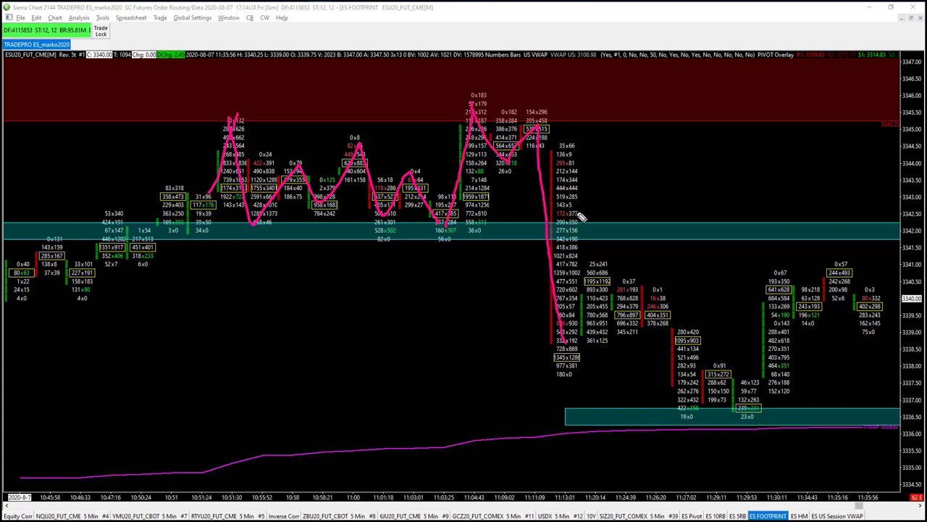
mouse_move(570, 206)
left_mouse_down()
mouse_move(571, 219)
mouse_move(905, 205)
left_mouse_up()
mouse_move(712, 413)
left_mouse_down()
mouse_move(725, 404)
mouse_move(753, 266)
mouse_move(766, 267)
left_mouse_up()
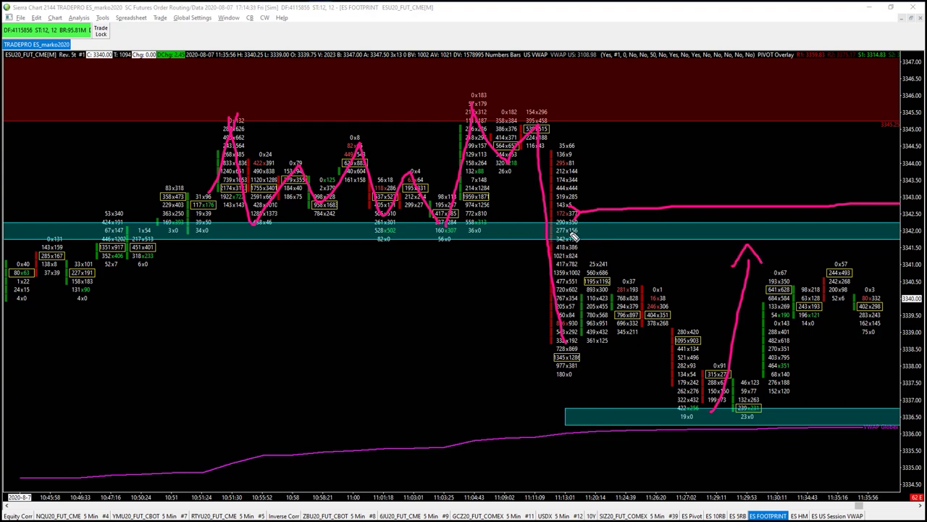
key("Escape")
Advance the footprint chart to the 11:39:03 bar, mark the bars from 11:35:56 to 11:39:03, and clear the marks.
left_click(639, 259)
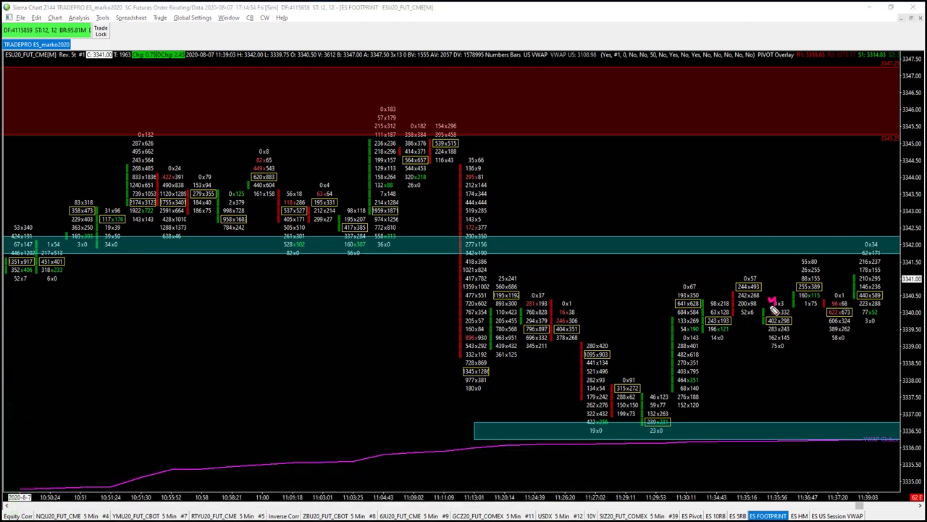
left_click_drag(824, 290, 834, 289)
mouse_move(807, 304)
left_mouse_down()
mouse_move(797, 318)
mouse_move(806, 298)
left_mouse_up()
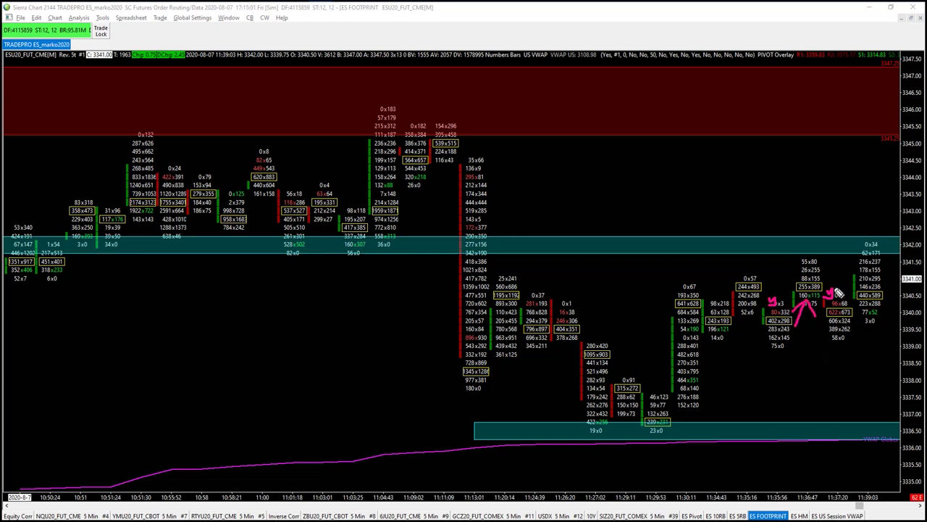
mouse_move(853, 328)
left_mouse_down()
mouse_move(868, 299)
mouse_move(875, 313)
left_mouse_up()
key("e")
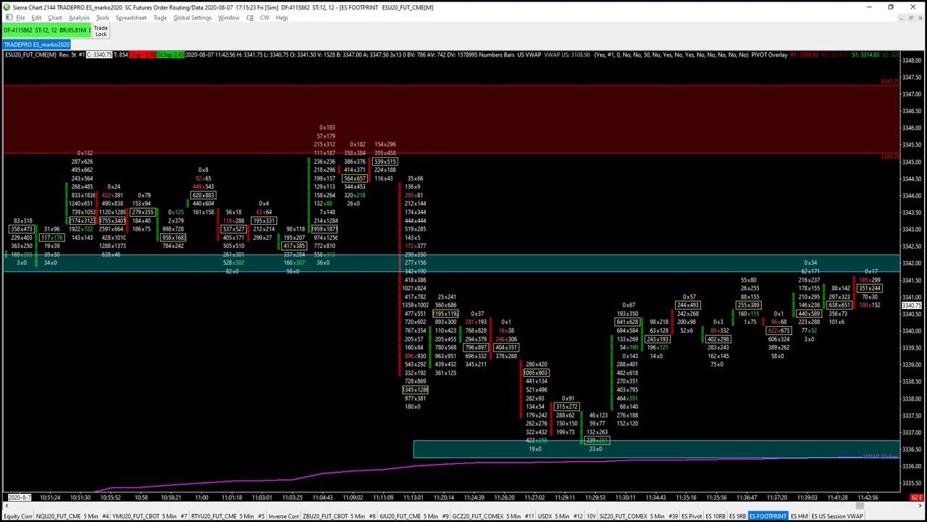
Mark the 11:42:56 bar's high-volume level near 3341.25 and the area above the upper teal zone, and clear the marks.
mouse_move(884, 287)
left_mouse_down()
mouse_move(874, 294)
mouse_move(854, 278)
mouse_move(862, 290)
mouse_move(621, 289)
left_mouse_up()
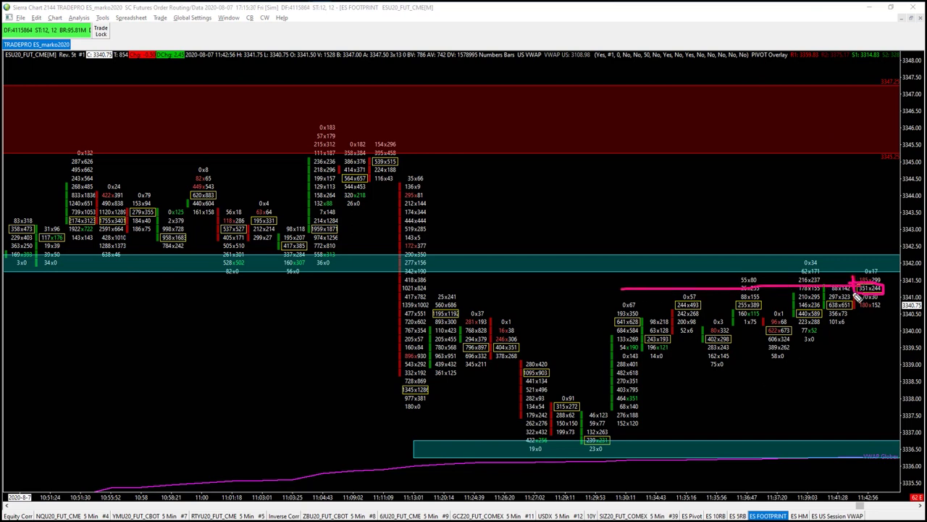
key("e")
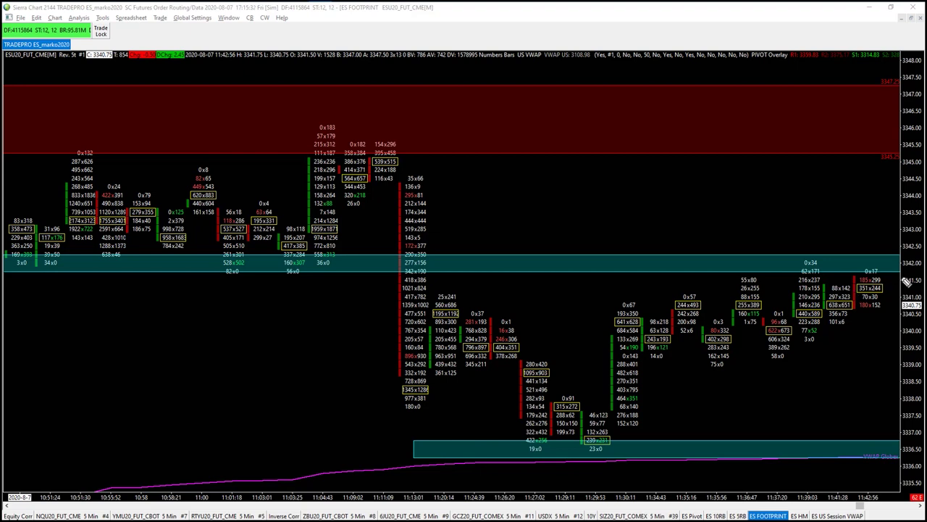
mouse_move(811, 220)
left_mouse_down()
mouse_move(801, 242)
mouse_move(879, 242)
left_mouse_up()
key("Escape")
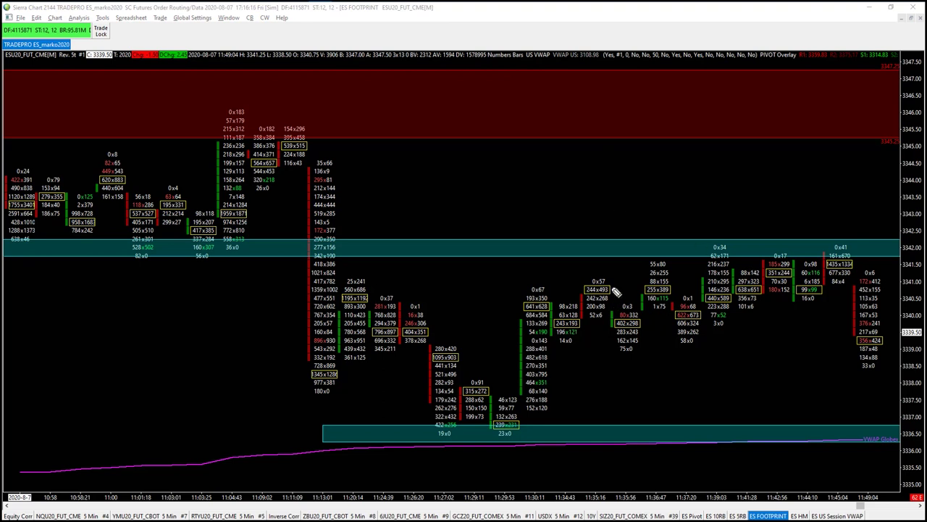
Mark the level near 3340.75, the rising lows, the rejections below the teal zone and the 11:49:04 selling imbalances, and clear the marks.
left_click_drag(587, 289, 642, 291)
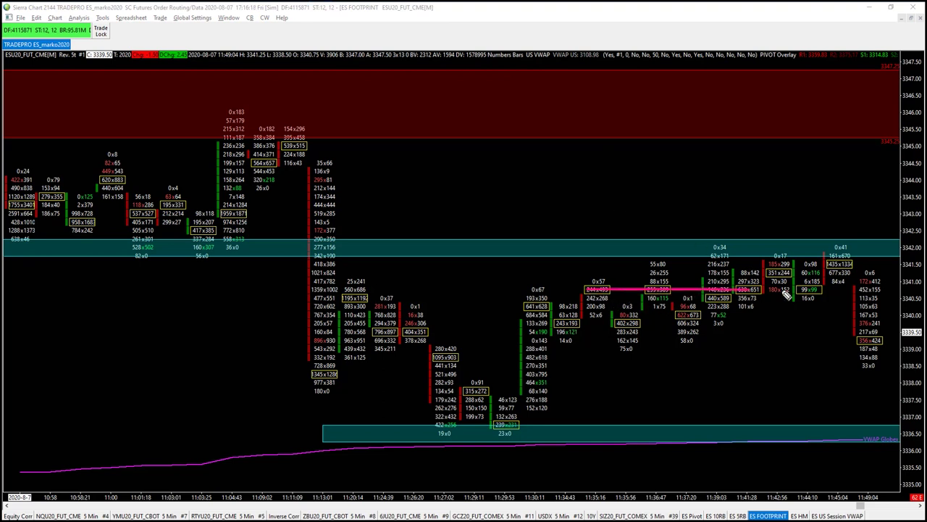
left_click(833, 290)
left_click_drag(865, 244, 874, 258)
mouse_move(613, 350)
left_mouse_down()
mouse_move(701, 336)
mouse_move(726, 321)
left_mouse_up()
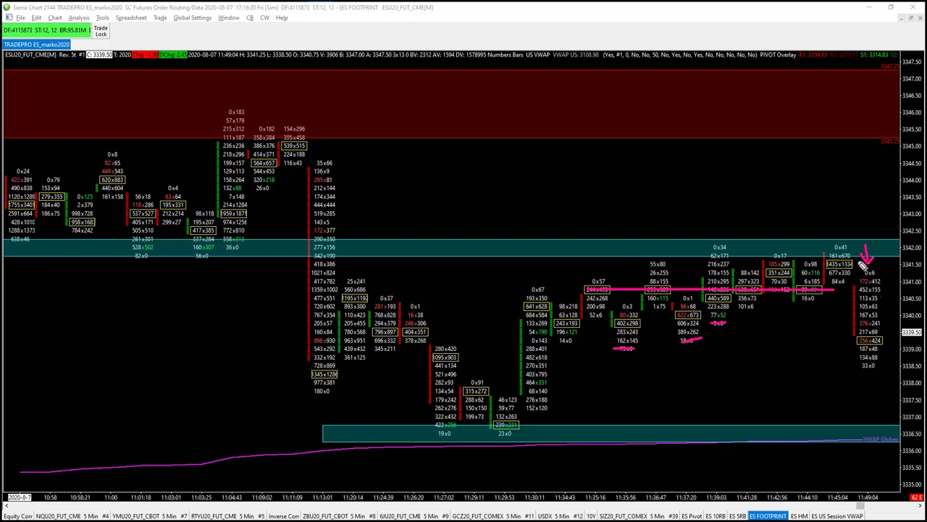
left_click_drag(851, 262, 882, 262)
left_click_drag(757, 247, 763, 256)
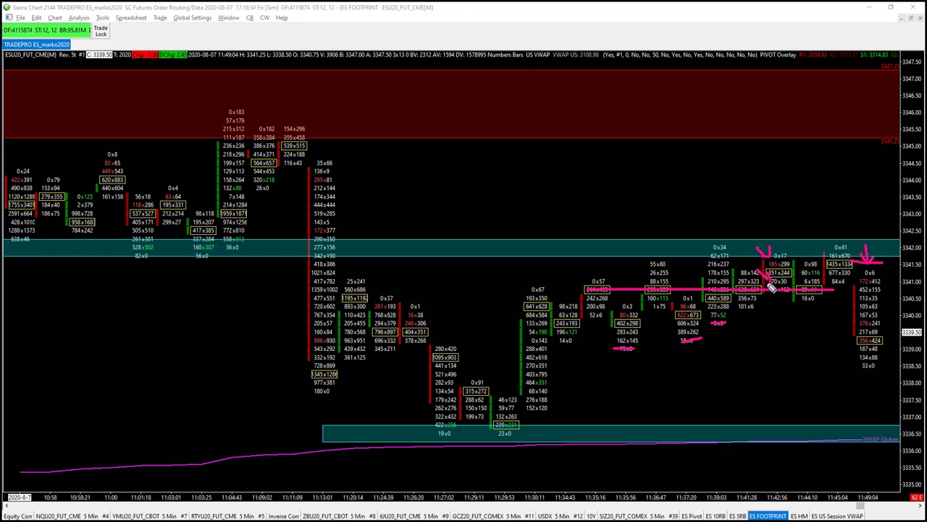
mouse_move(853, 270)
left_mouse_down()
mouse_move(858, 327)
mouse_move(871, 332)
left_mouse_up()
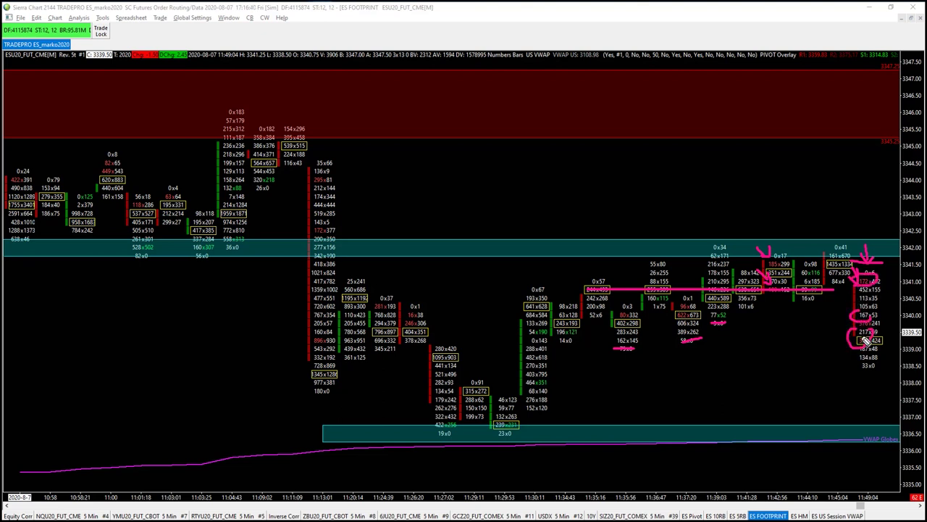
key("e")
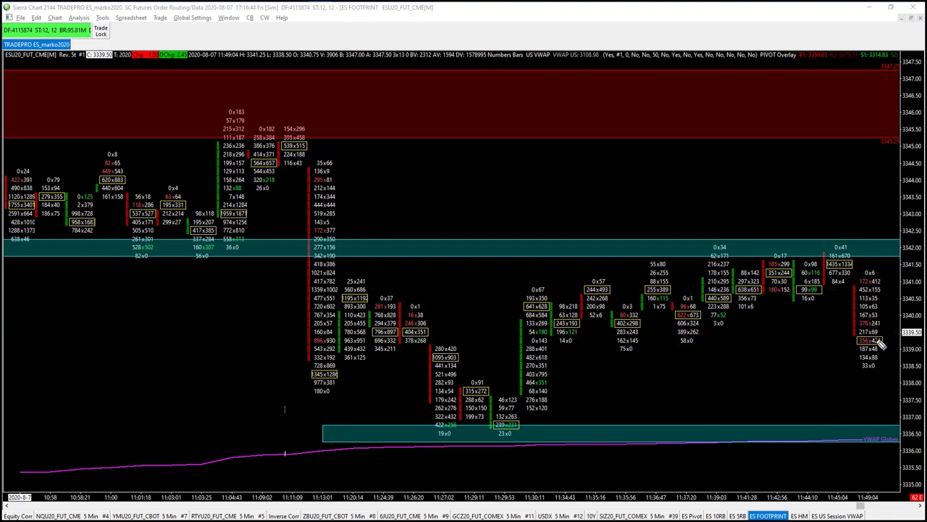
Sketch a rotation arrow beside the 11:49:04 bar, mark candidate entry and stop levels around the teal zone, and clear the drawings.
left_click_drag(876, 339, 889, 300)
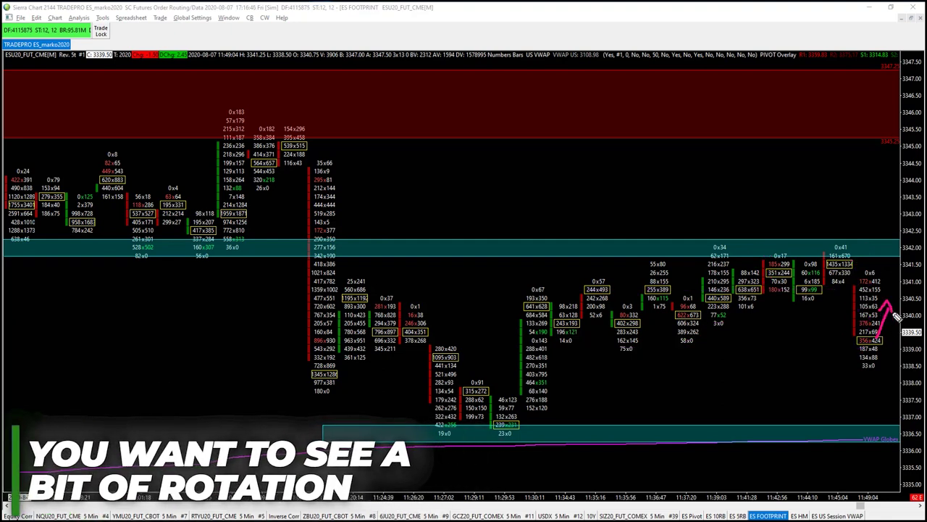
key("ctrl+z")
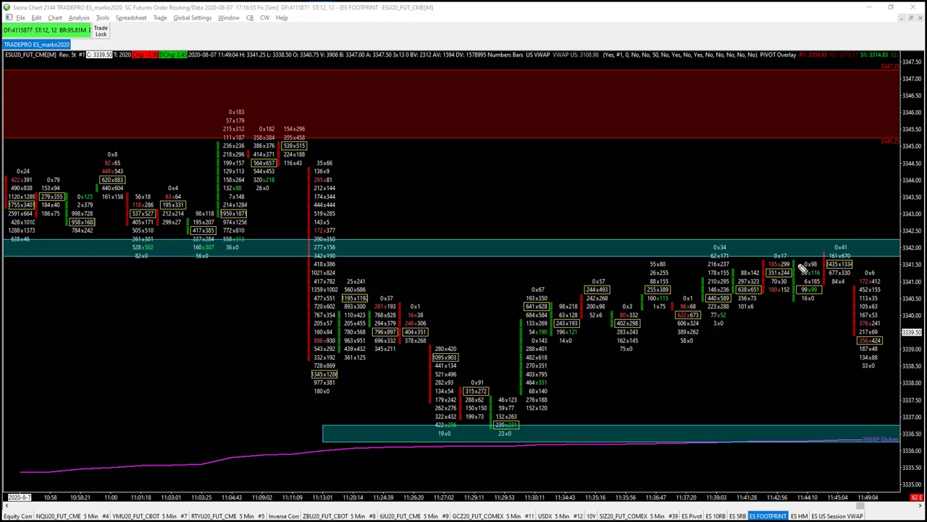
mouse_move(866, 224)
left_mouse_down()
mouse_move(845, 224)
mouse_move(840, 210)
left_mouse_up()
mouse_move(869, 289)
left_mouse_down()
mouse_move(891, 297)
mouse_move(886, 272)
left_mouse_up()
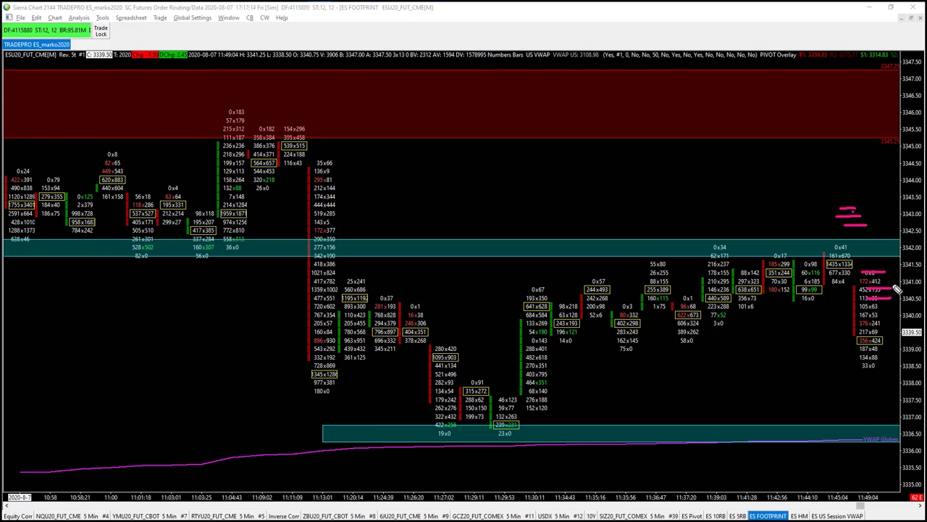
key("Escape")
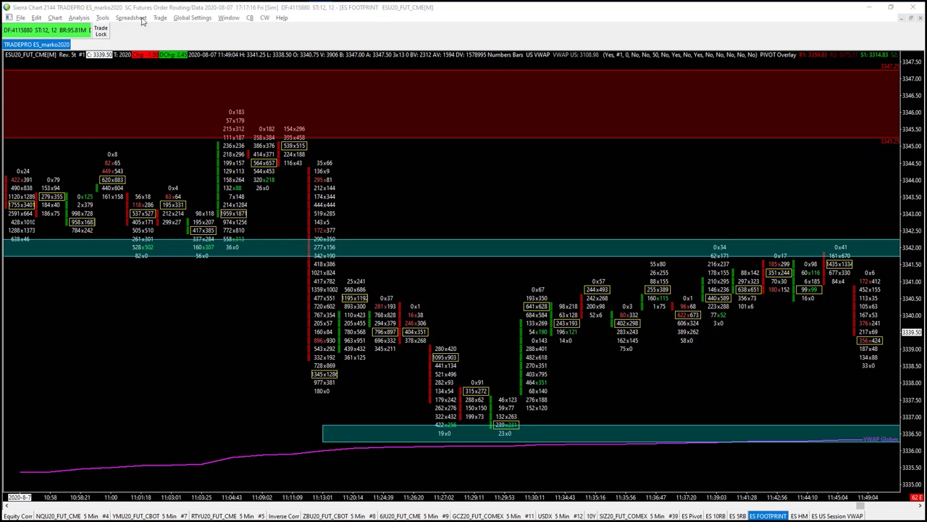
Draw a rectangle on the footprint from about 3340.75 at the 11:35:16 bar to about 3341.50 at the 11:49:04 bar.
left_click(102, 18)
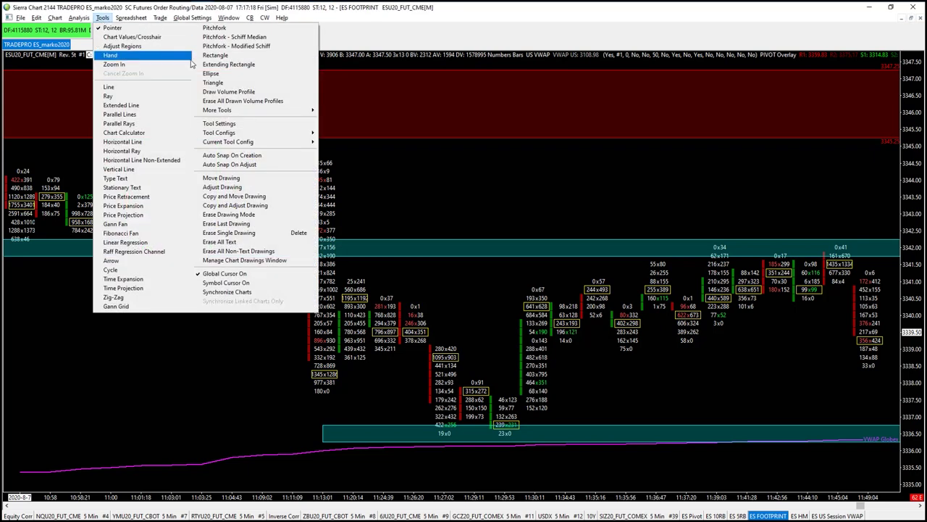
left_click(228, 56)
left_click(595, 290)
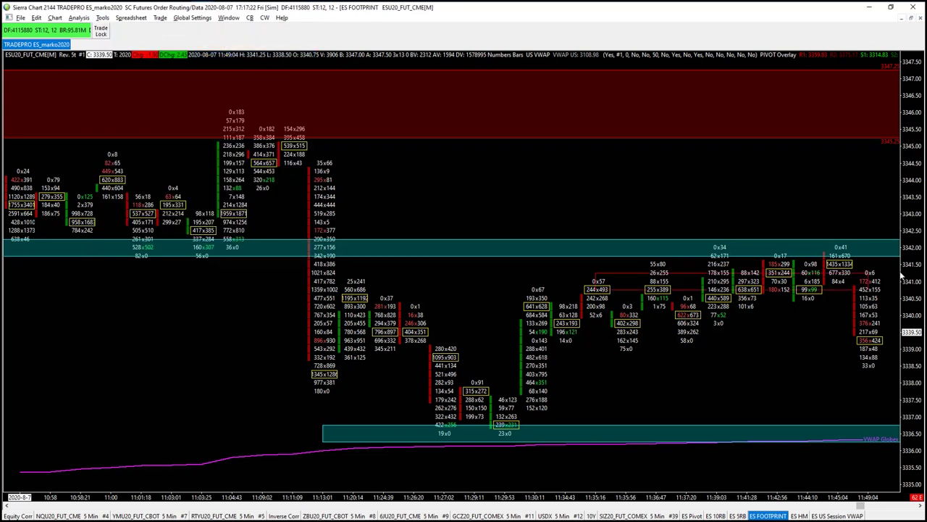
left_click(894, 267)
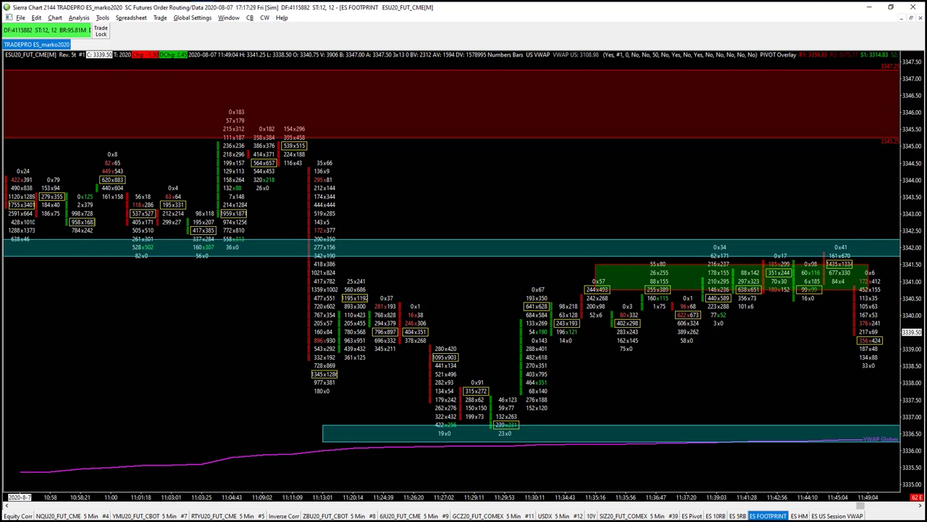
Mark the retracement, the green rectangle's upper and lower edges, and levels above the teal zone, and clear the marks.
left_click_drag(879, 333, 890, 308)
left_click_drag(859, 281, 890, 281)
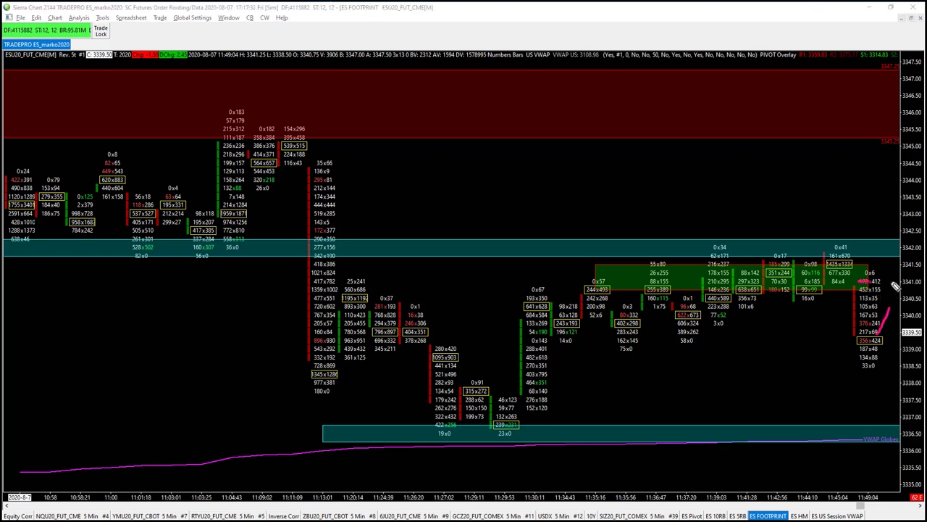
left_click_drag(772, 262, 873, 263)
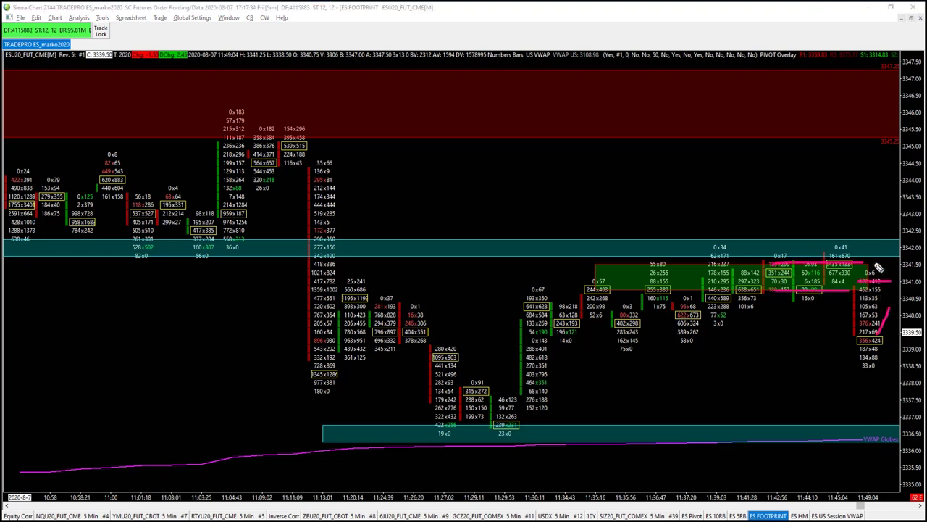
left_click_drag(772, 289, 898, 290)
left_click_drag(822, 226, 852, 220)
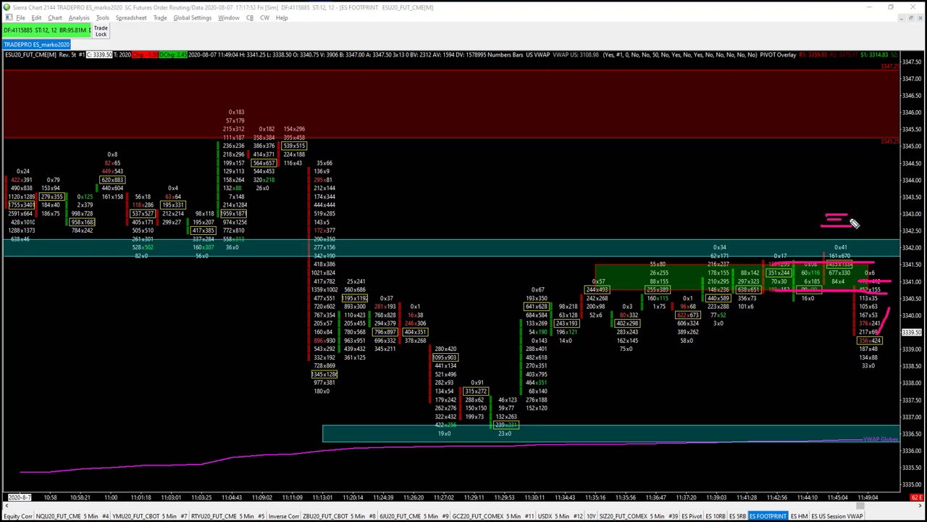
key("e")
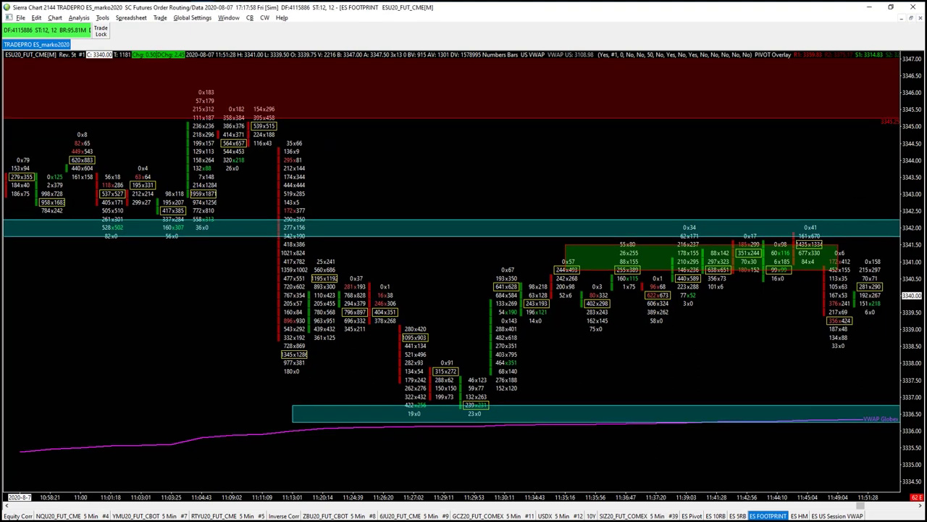
Mark the retracement up from the 11:49:04 bar and levels near 3340.75, 3341.00 and 3341.50, and clear the marks.
left_click_drag(846, 317, 875, 282)
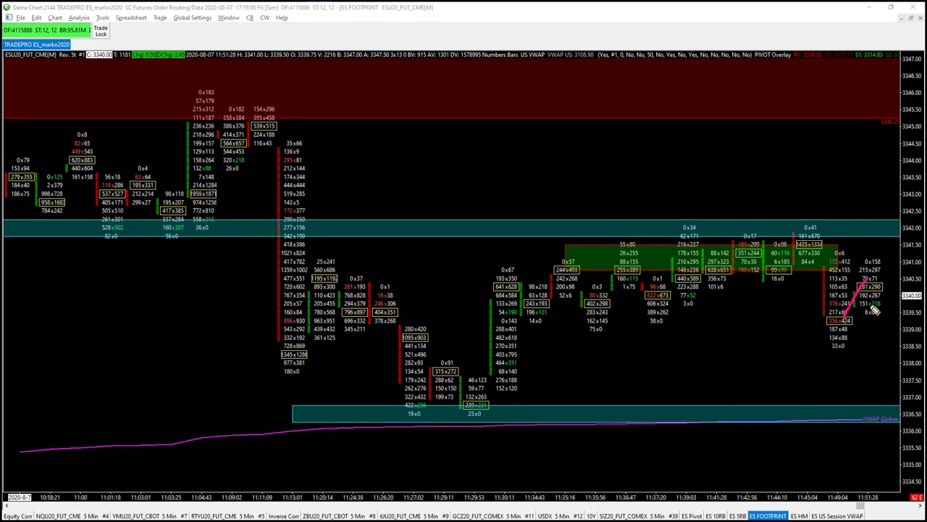
left_click_drag(834, 260, 875, 259)
left_click_drag(741, 268, 860, 267)
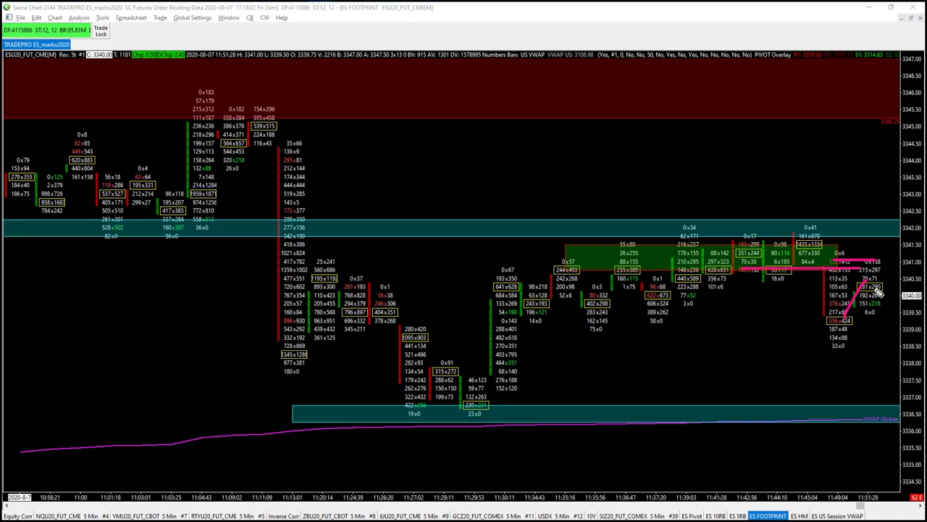
left_click_drag(754, 244, 859, 245)
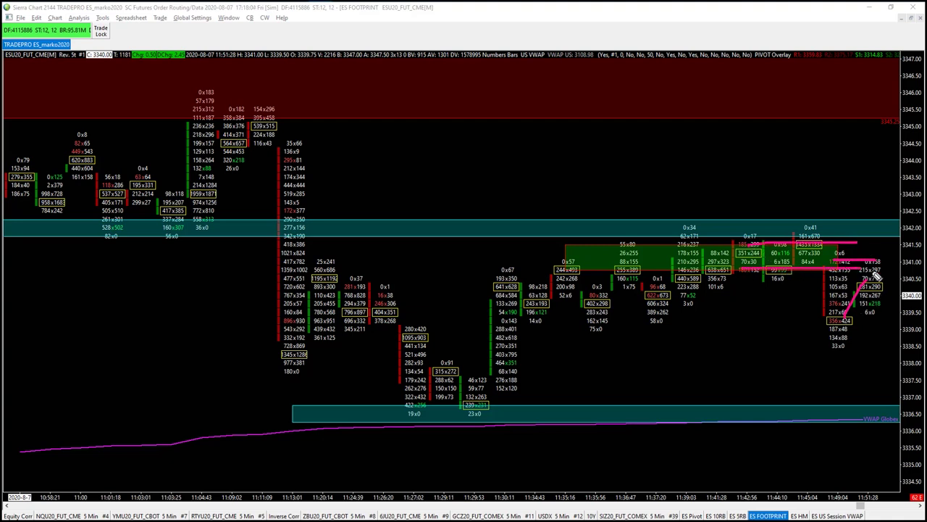
key("ctrl+shift+7")
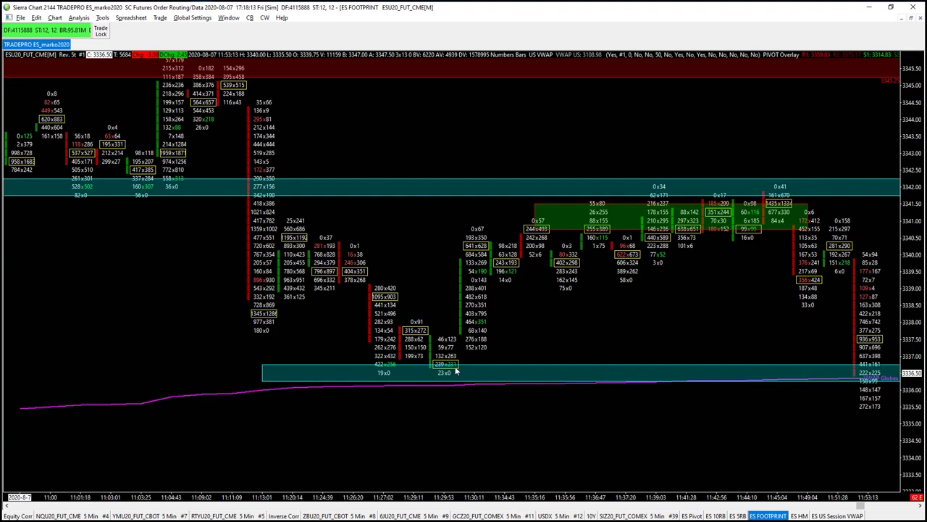
Delete the green rectangle from the footprint chart.
key("Delete")
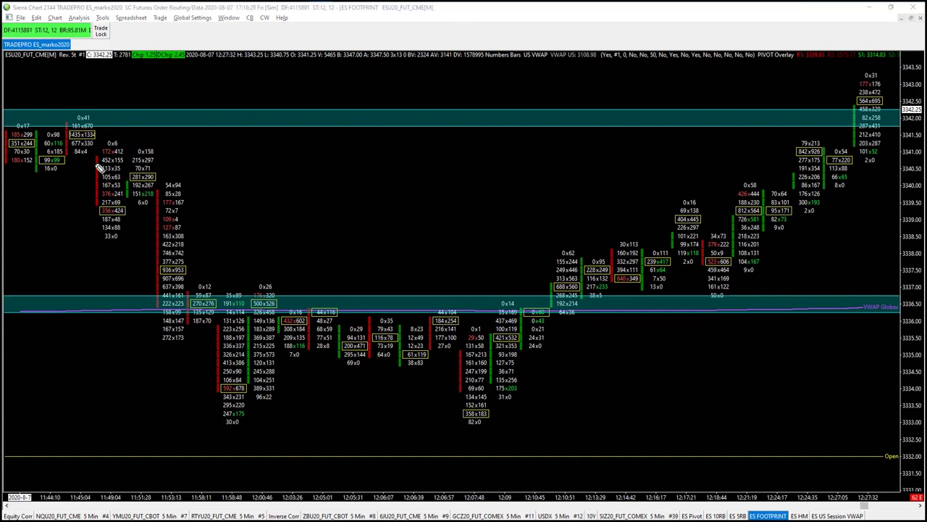
Trace the decline from the 11:45:04 bar, the rotations under the lower teal zone and the matching lows near 3333.25, and clear the drawings.
mouse_move(83, 135)
left_mouse_down()
mouse_move(116, 210)
mouse_move(144, 174)
mouse_move(171, 334)
mouse_move(207, 294)
mouse_move(247, 420)
mouse_move(257, 416)
mouse_move(271, 373)
left_mouse_up()
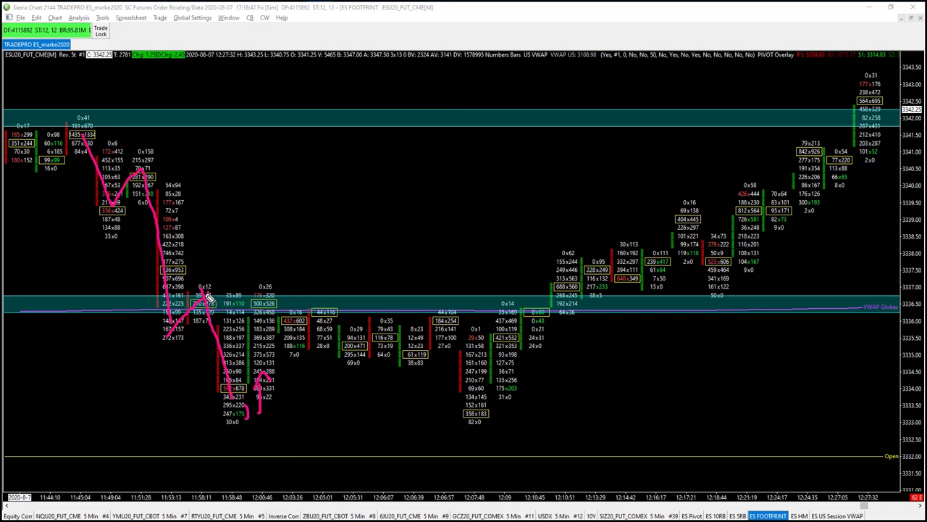
key("ctrl+shift+7")
mouse_move(270, 290)
left_mouse_down()
mouse_move(289, 319)
mouse_move(349, 346)
mouse_move(384, 299)
mouse_move(441, 311)
mouse_move(462, 406)
left_mouse_up()
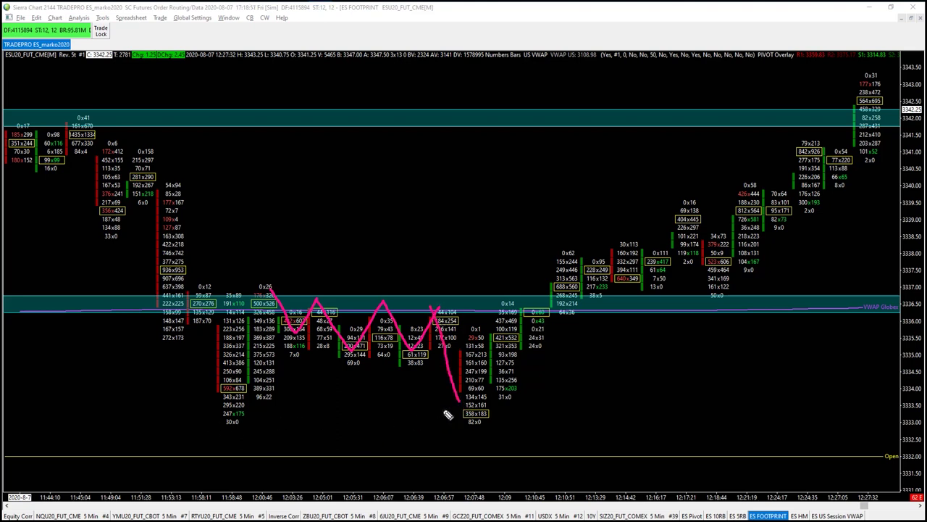
mouse_move(447, 410)
left_mouse_down()
mouse_move(471, 406)
mouse_move(493, 422)
mouse_move(460, 420)
left_mouse_up()
left_click_drag(246, 415, 458, 418)
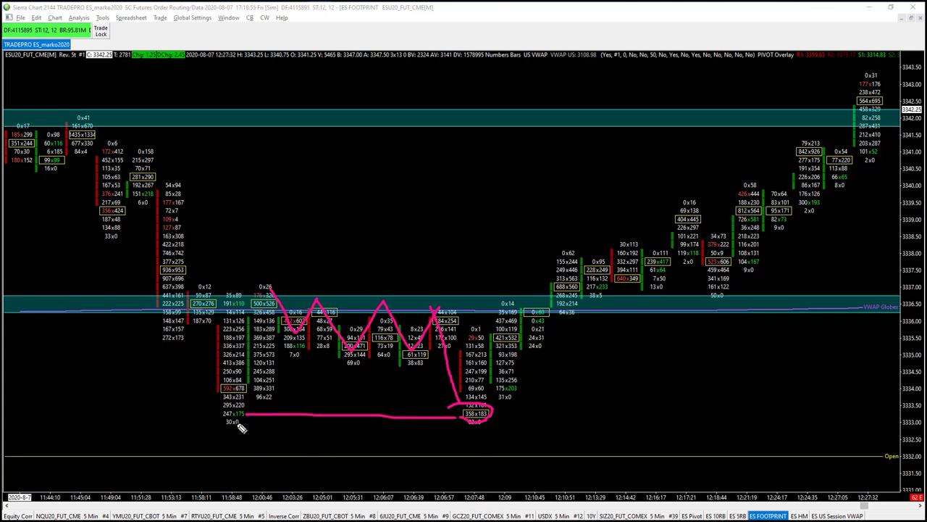
mouse_move(246, 405)
left_mouse_down()
mouse_move(231, 422)
mouse_move(258, 406)
mouse_move(271, 349)
left_mouse_up()
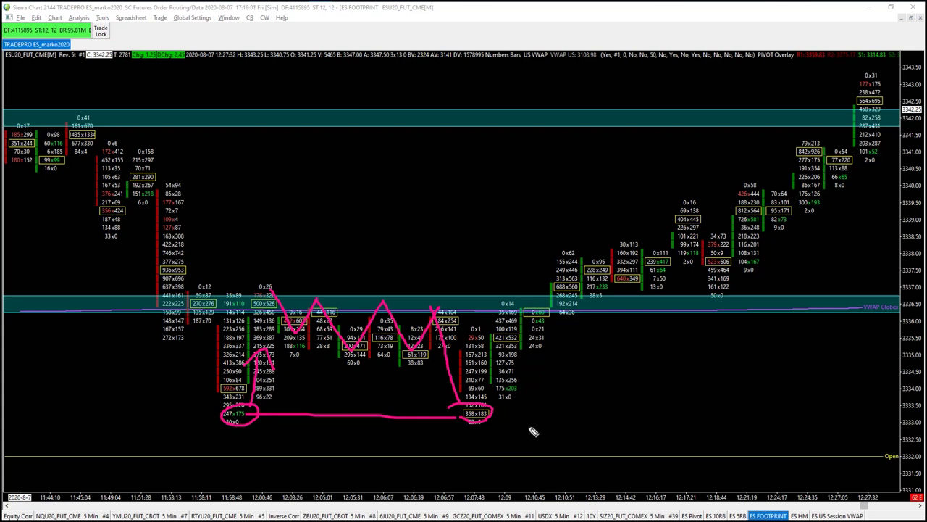
left_click_drag(516, 399, 528, 391)
key("e")
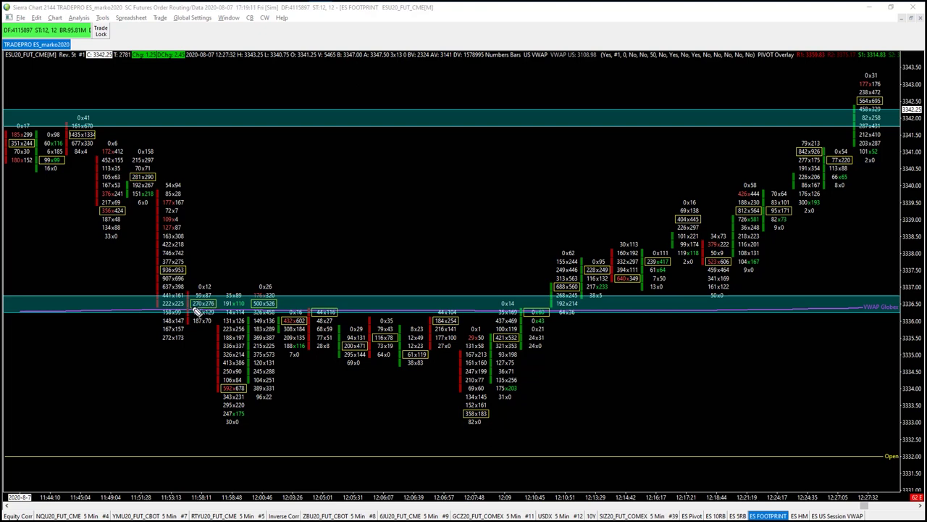
Outline the lower teal zone, trace the breakout and pullbacks above it with levels near 3338.25 and 3337.00, and clear the drawings.
mouse_move(181, 299)
left_mouse_down()
mouse_move(178, 315)
mouse_move(311, 332)
mouse_move(586, 335)
mouse_move(594, 310)
mouse_move(168, 299)
left_mouse_up()
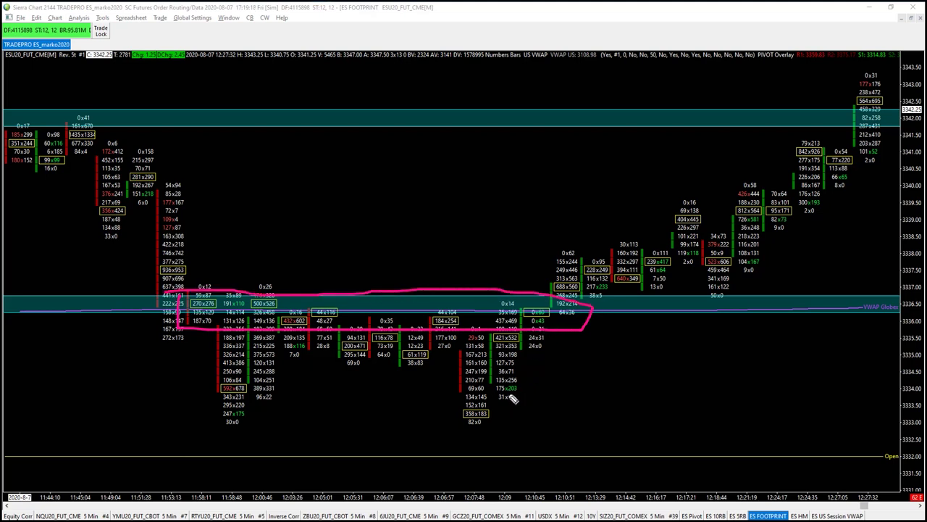
left_click_drag(513, 391, 583, 252)
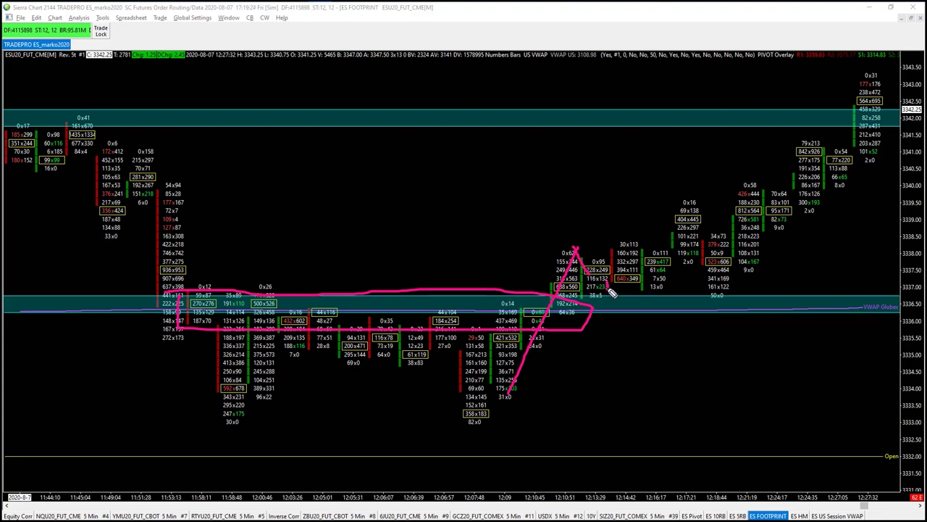
mouse_move(607, 288)
left_mouse_down()
mouse_move(619, 245)
mouse_move(651, 293)
mouse_move(628, 286)
mouse_move(655, 260)
mouse_move(674, 283)
left_mouse_up()
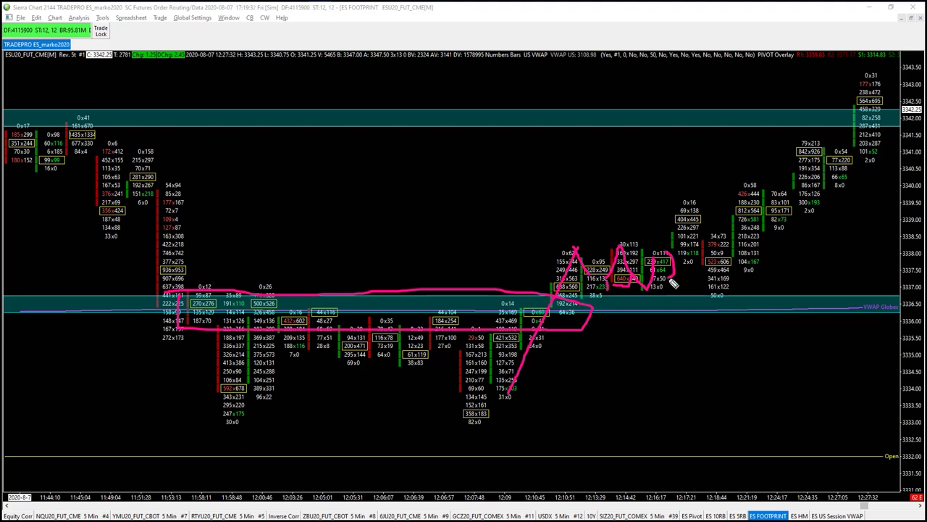
left_click_drag(568, 243, 659, 244)
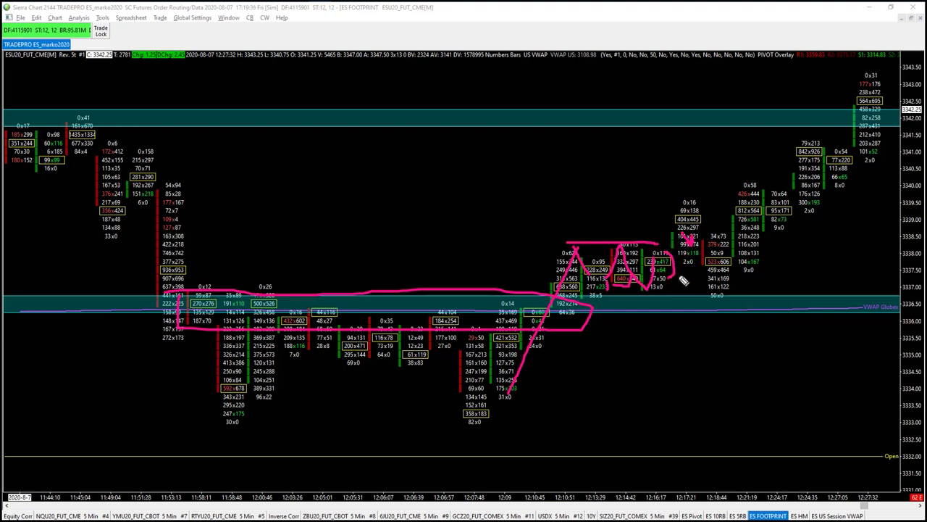
left_click_drag(680, 221, 693, 210)
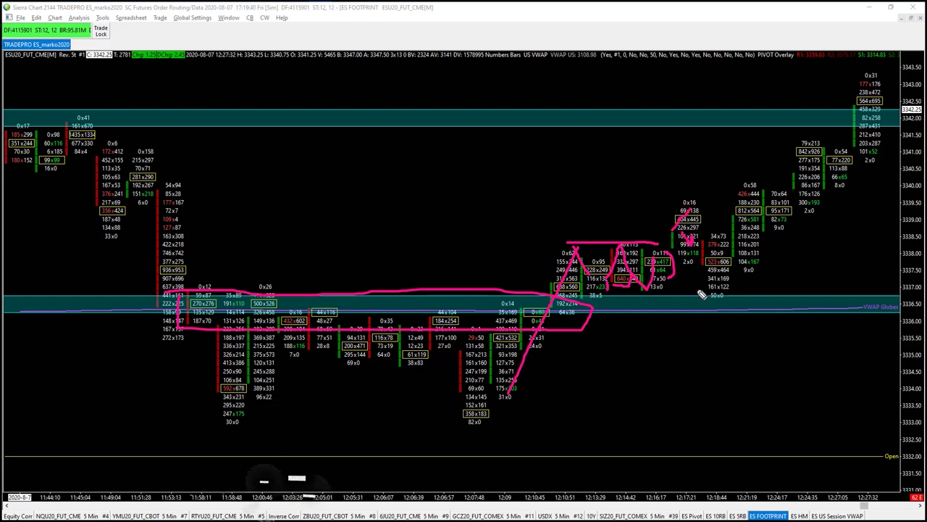
mouse_move(688, 287)
left_mouse_down()
mouse_move(711, 289)
mouse_move(710, 281)
left_mouse_up()
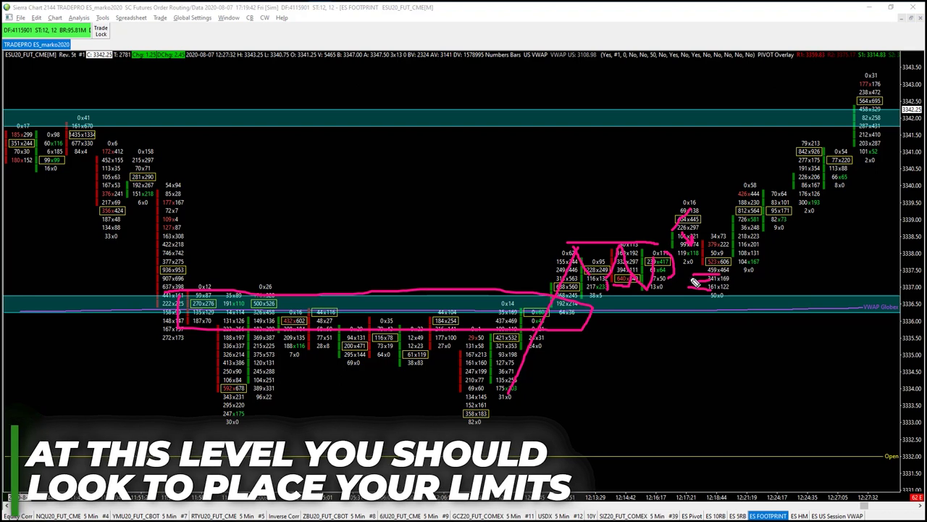
key("ctrl+shift+7")
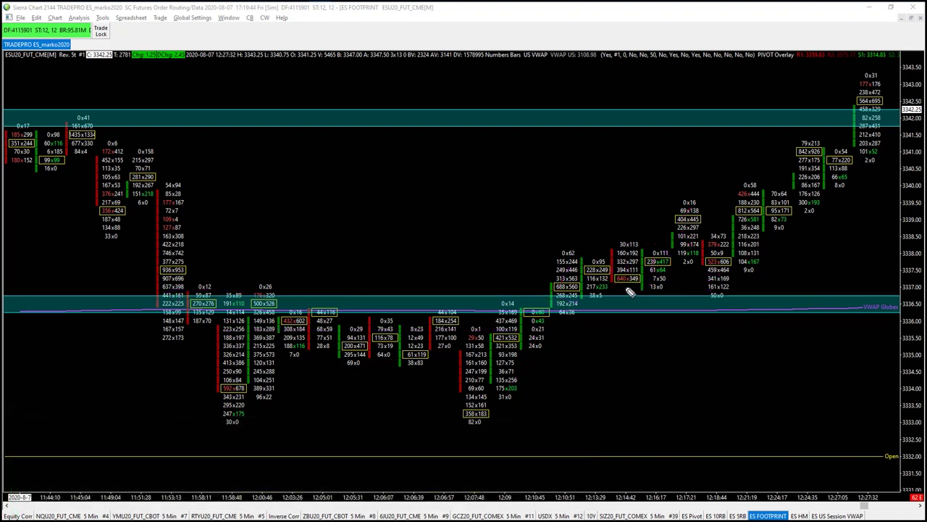
Mark limit levels around 3337.00 to 3337.50, outline the lower teal zone, sketch a drop through it at the 12:18:44 bar, and clear the drawings.
mouse_move(625, 286)
left_mouse_down()
mouse_move(691, 284)
mouse_move(704, 272)
left_mouse_up()
left_click_drag(673, 266, 699, 263)
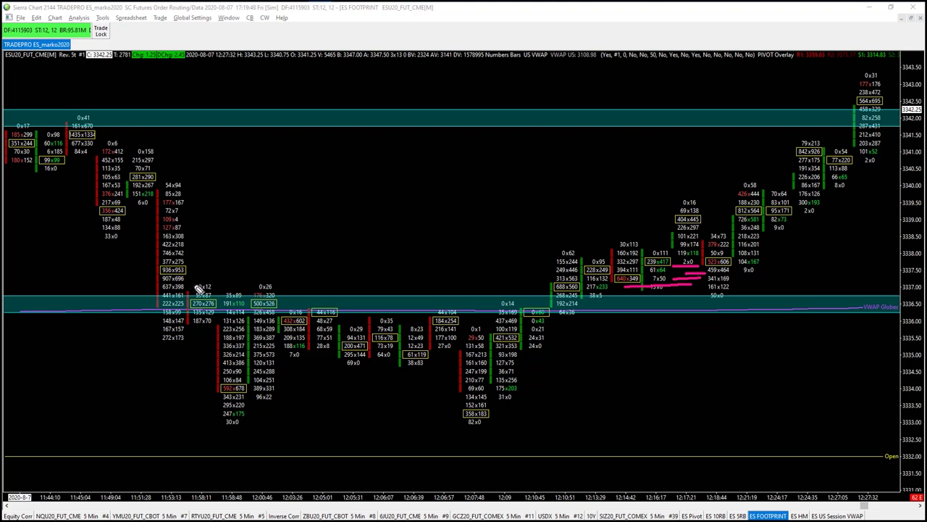
mouse_move(178, 281)
left_mouse_down()
mouse_move(185, 310)
mouse_move(572, 324)
mouse_move(572, 293)
mouse_move(190, 293)
left_mouse_up()
mouse_move(568, 320)
left_mouse_down()
mouse_move(767, 308)
mouse_move(588, 293)
left_mouse_up()
mouse_move(788, 340)
left_mouse_down()
mouse_move(790, 323)
mouse_move(823, 332)
left_mouse_up()
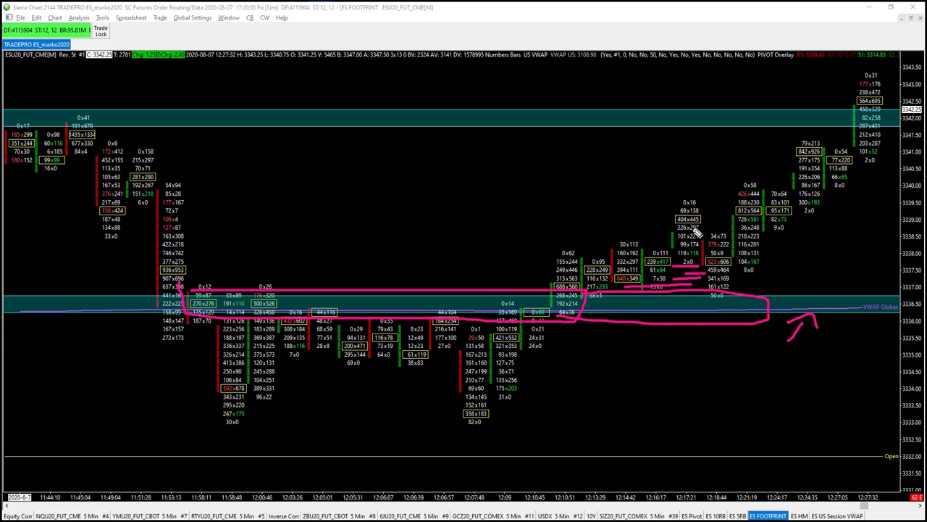
left_click_drag(695, 233, 724, 346)
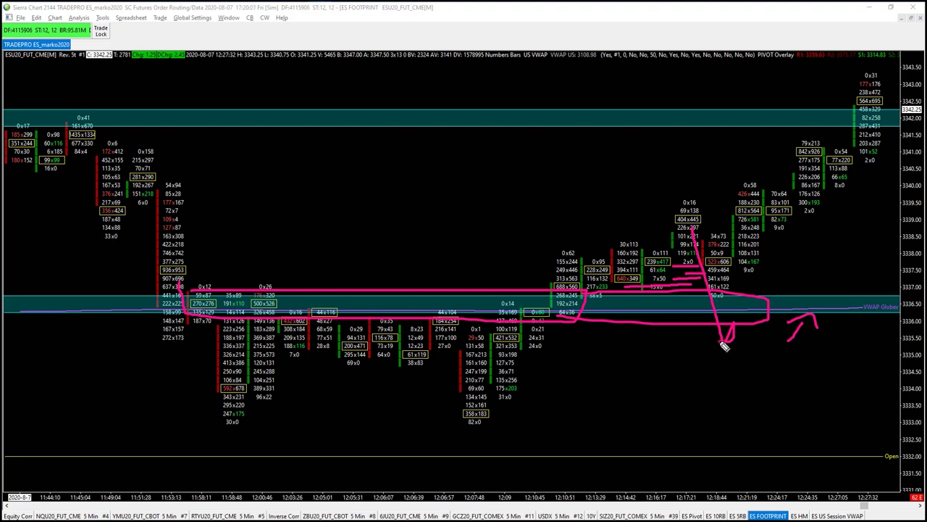
key("e")
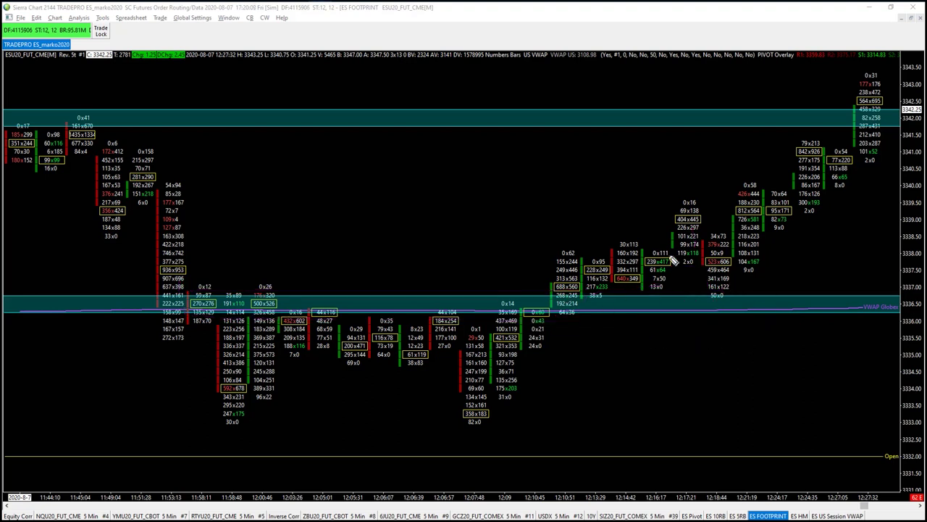
Underline the 11:58:48 and 12:07:48 lows, sketch the upward break through the teal zone and its shallow pullbacks, and clear the marks.
mouse_move(453, 418)
left_mouse_down()
mouse_move(531, 418)
mouse_move(575, 311)
mouse_move(593, 319)
left_mouse_up()
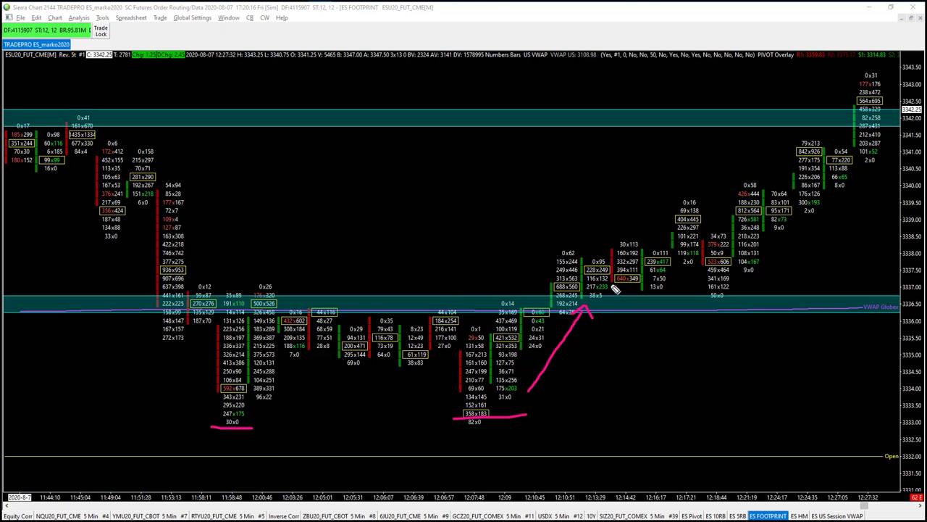
mouse_move(606, 278)
left_mouse_down()
mouse_move(607, 293)
mouse_move(626, 288)
mouse_move(664, 262)
mouse_move(676, 228)
mouse_move(670, 271)
mouse_move(688, 253)
left_mouse_up()
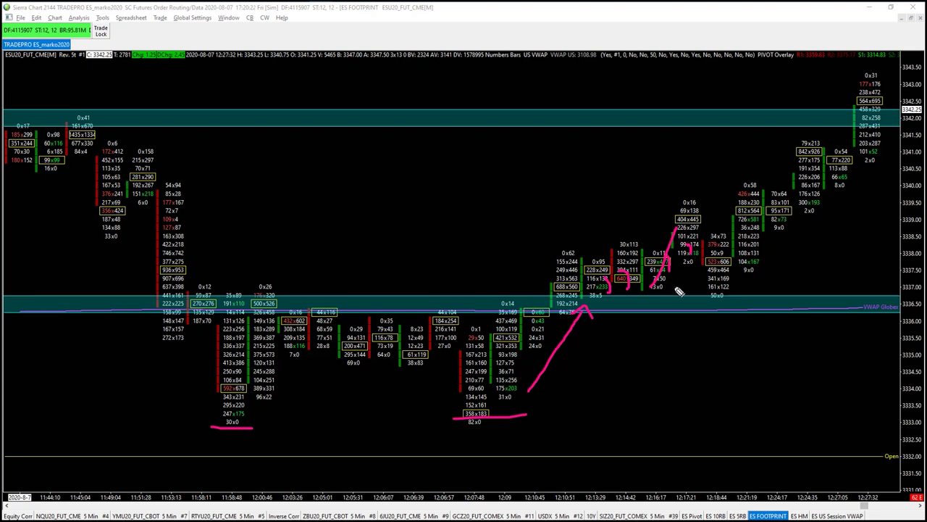
key("e")
Mark entry levels around 3337.00 to 3337.50 at the 12:18:44 bar, a point below the teal zone and the highs above, and clear the marks.
mouse_move(706, 284)
left_mouse_down()
mouse_move(724, 284)
mouse_move(728, 268)
left_mouse_up()
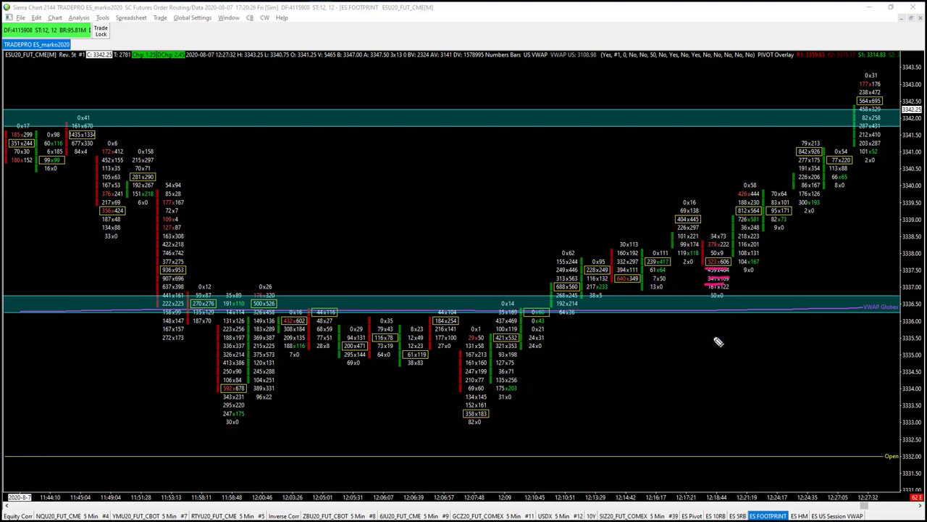
mouse_move(710, 331)
left_mouse_down()
mouse_move(721, 332)
mouse_move(717, 340)
left_mouse_up()
mouse_move(686, 216)
left_mouse_down()
mouse_move(726, 289)
mouse_move(749, 197)
mouse_move(769, 193)
left_mouse_up()
key("e")
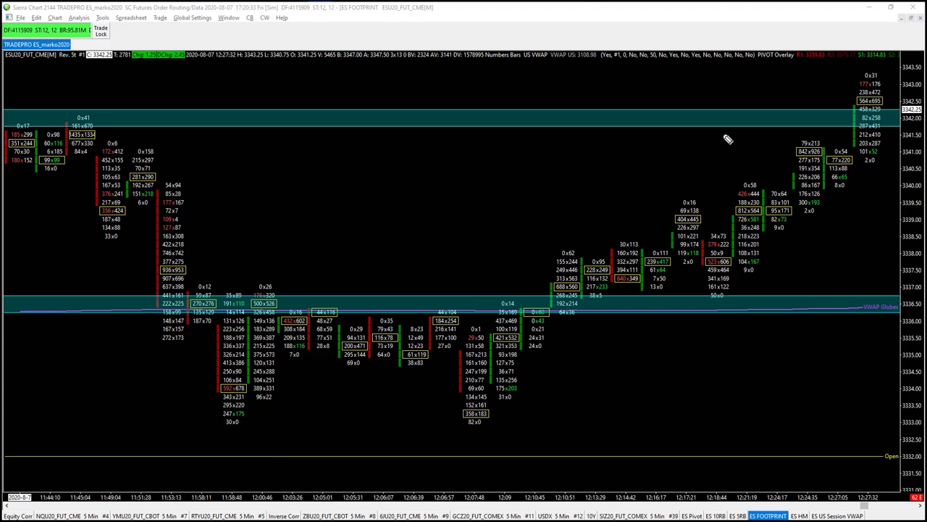